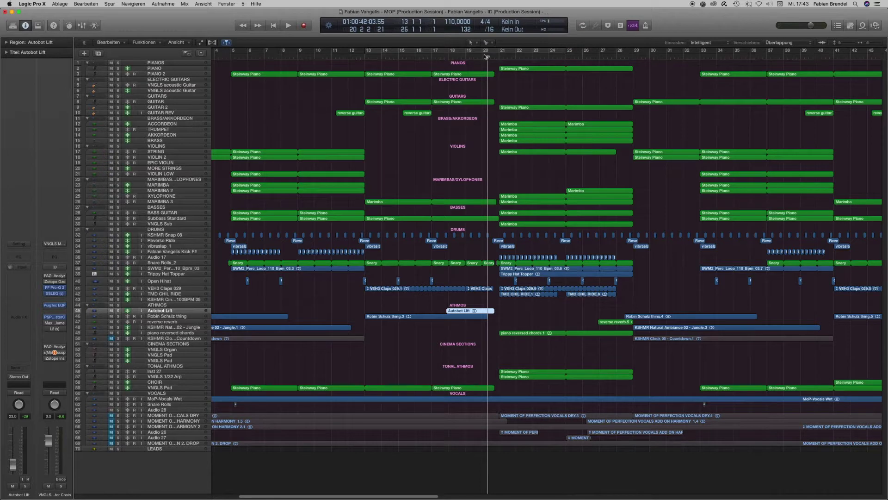
Play the arrangement from bar 20 into the first drop and set a cycle range from bar 21 to 29
{"action": "key", "text": "space"}
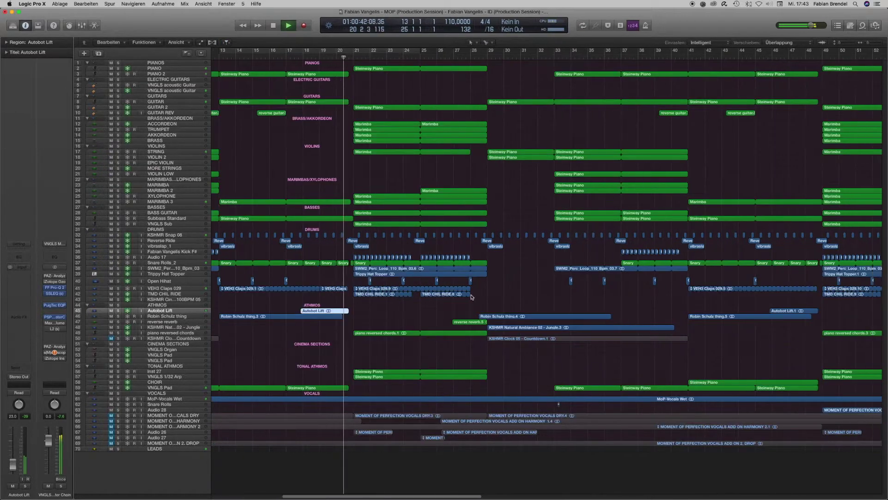
{"action": "left_click_drag", "start_coordinate": [492, 302], "coordinate": [126, 17]}
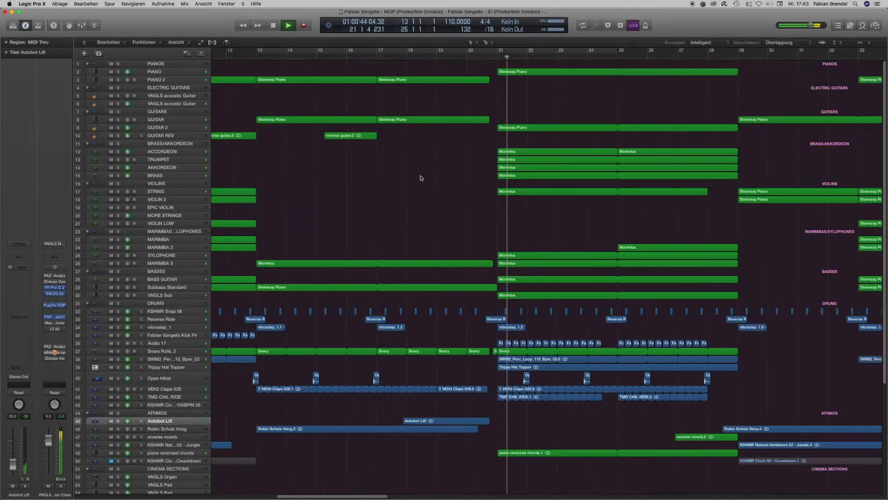
{"action": "left_click_drag", "start_coordinate": [350, 52], "coordinate": [578, 51]}
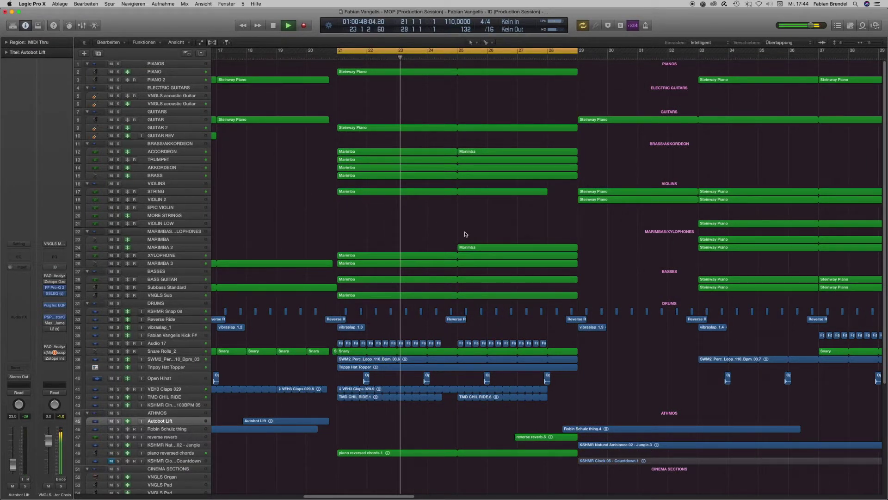
{"action": "left_click_drag", "start_coordinate": [605, 229], "coordinate": [319, 99]}
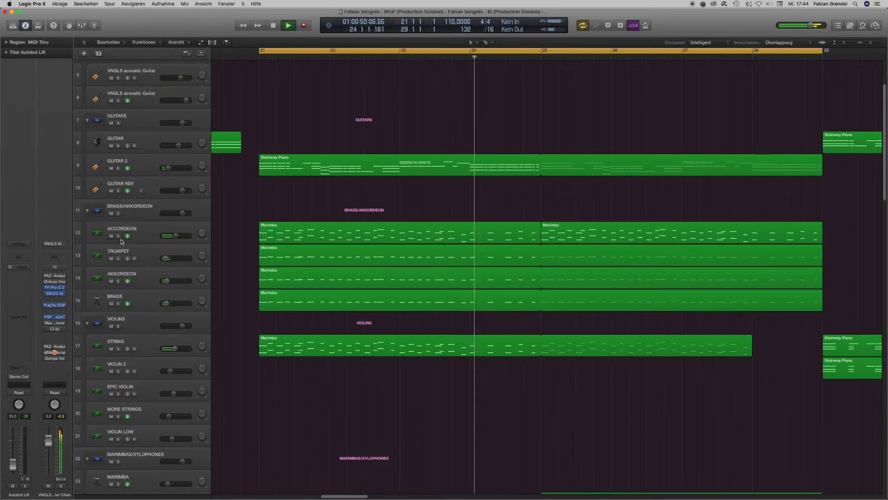
Solo the TRUMPET and BRASS tracks and listen to them together in the cycled drop
{"action": "left_click", "coordinate": [150, 213]}
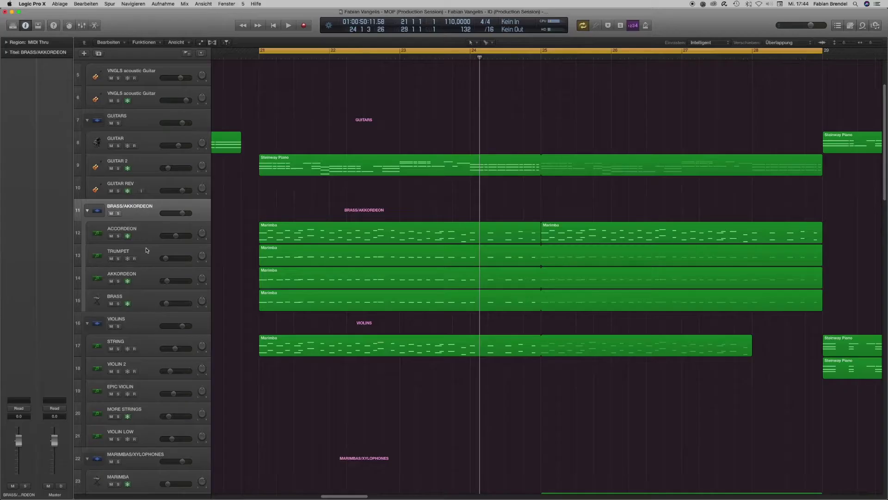
{"action": "left_click", "coordinate": [148, 250]}
{"action": "key", "text": "s"}
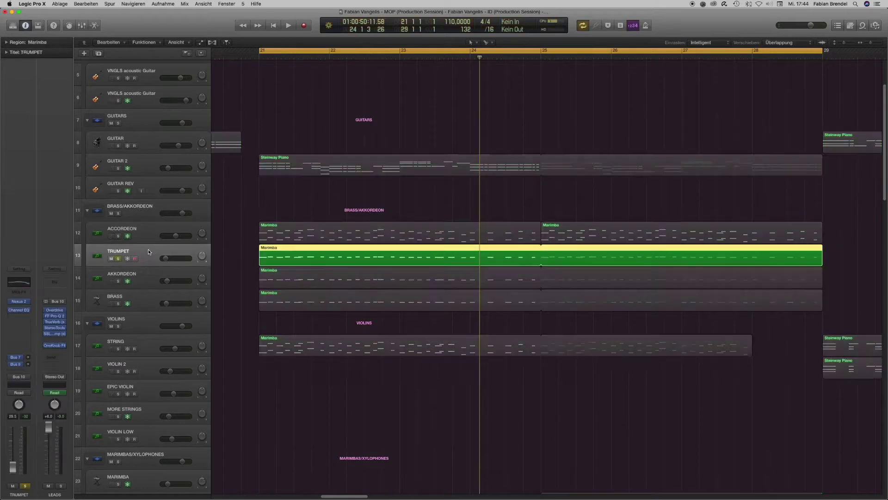
{"action": "left_click", "coordinate": [151, 297]}
{"action": "key", "text": "s"}
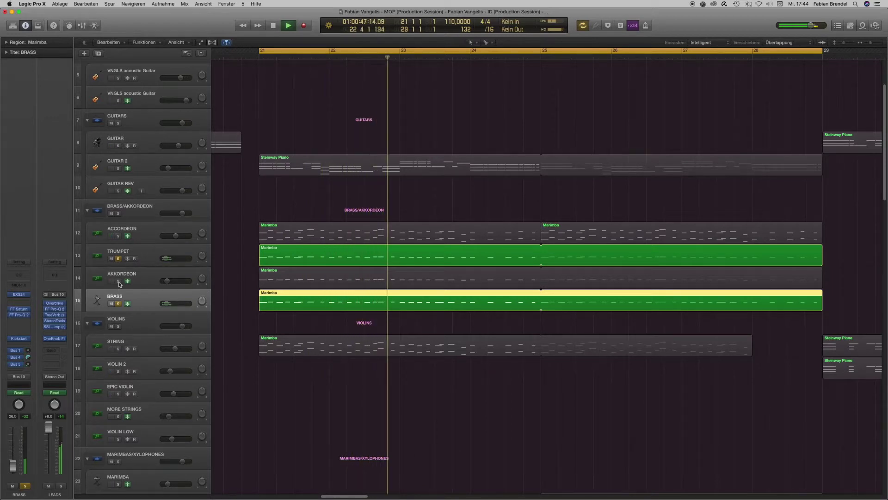
Audition the AKKORDEON and ACCORDEON tracks one after the other as solos in the cycled drop
{"action": "key", "text": "space"}
{"action": "scroll", "coordinate": [168, 323], "scroll_direction": "up", "scroll_amount": 4}
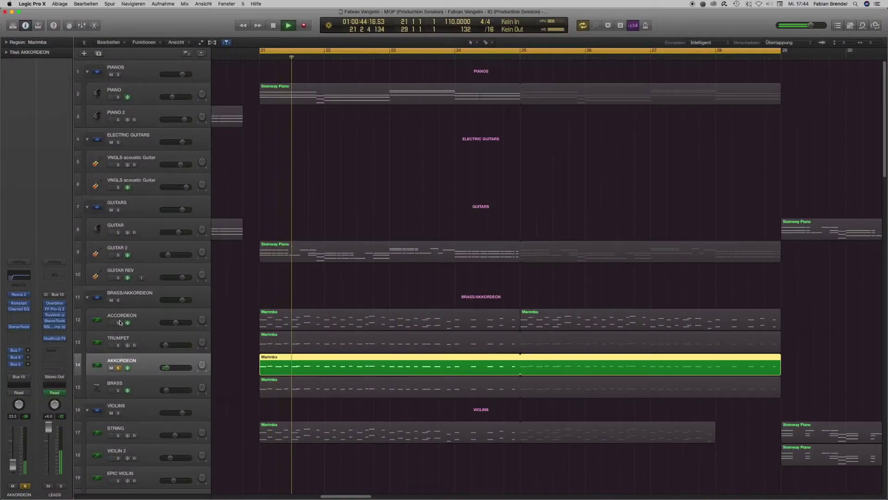
{"action": "left_click", "coordinate": [120, 322]}
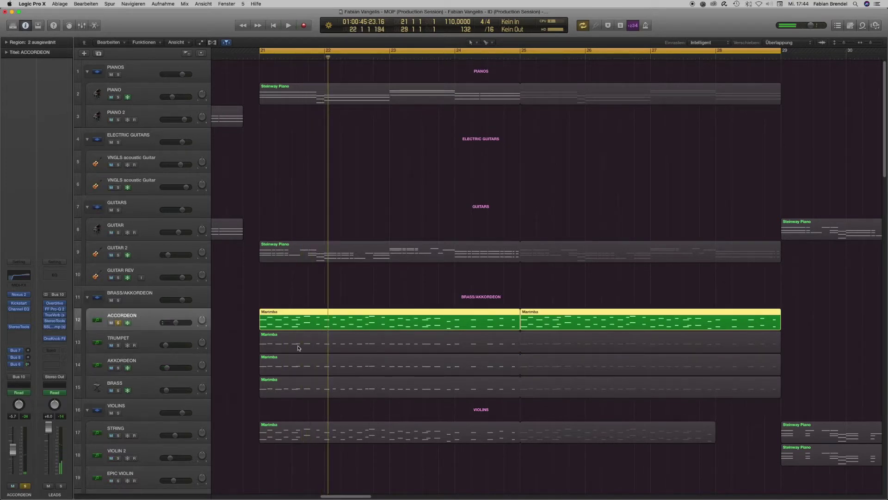
Listen to the XYLOPHONE track soloed in the cycled drop and select the MARIMBA 3 track
{"action": "scroll", "coordinate": [298, 348], "scroll_direction": "down", "scroll_amount": 5}
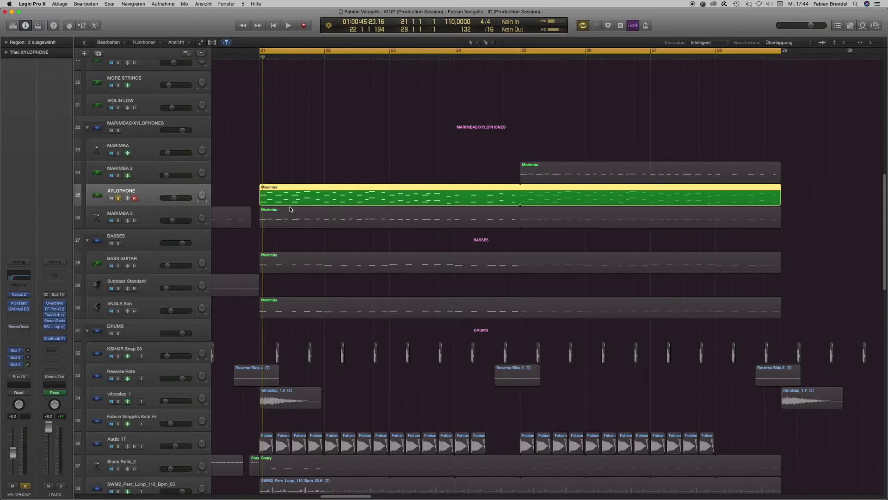
{"action": "key", "text": "space"}
{"action": "key", "text": "super+Left"}
{"action": "key", "text": "super+Up"}
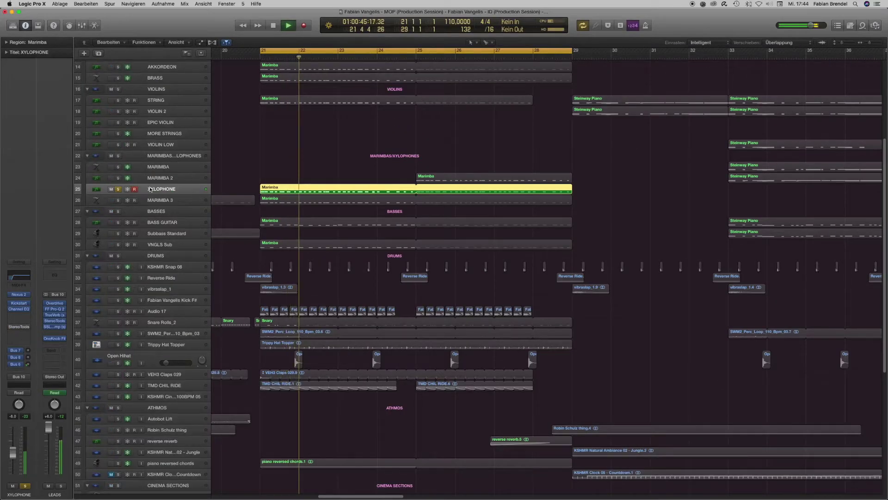
{"action": "left_click", "coordinate": [162, 199]}
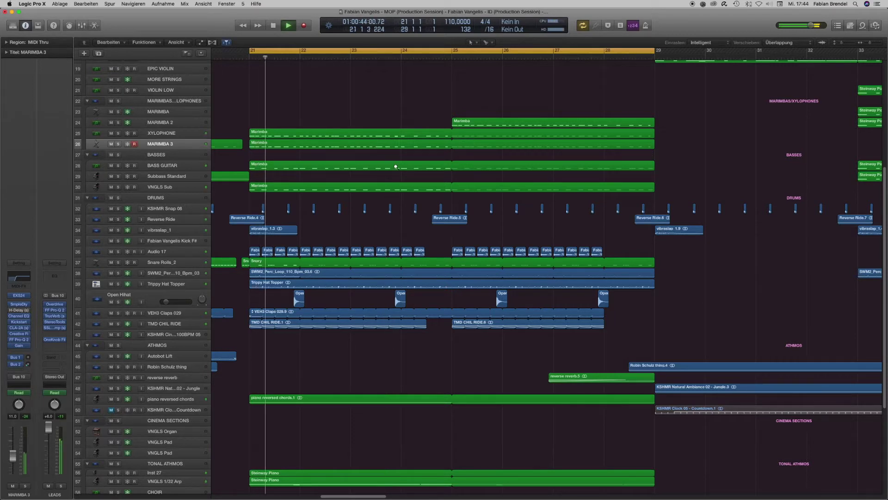
Compare the Trippy Hat Topper track soloed and within the full mix while playing the drop
{"action": "key", "text": "super+Up"}
{"action": "key", "text": "super+Up"}
{"action": "key", "text": "super+Up"}
{"action": "key", "text": "super+Left"}
{"action": "key", "text": "super+Left"}
{"action": "key", "text": "super+Left"}
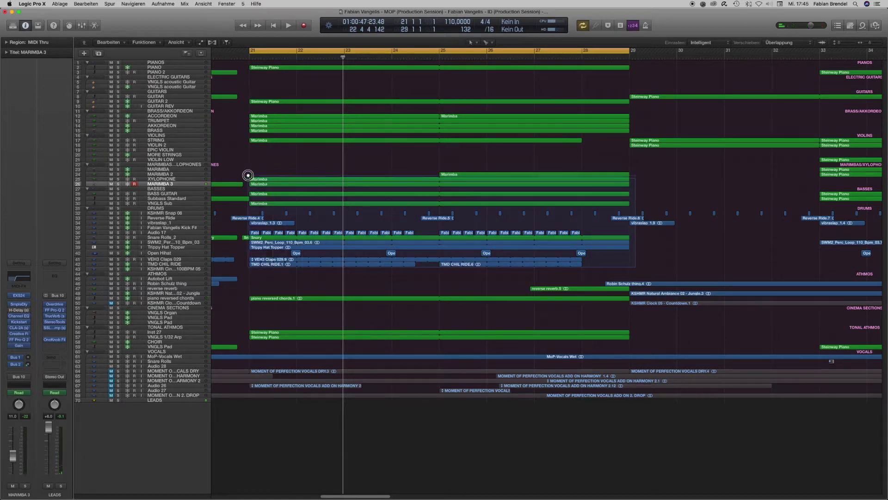
{"action": "left_click_drag", "start_coordinate": [248, 175], "coordinate": [249, 176]}
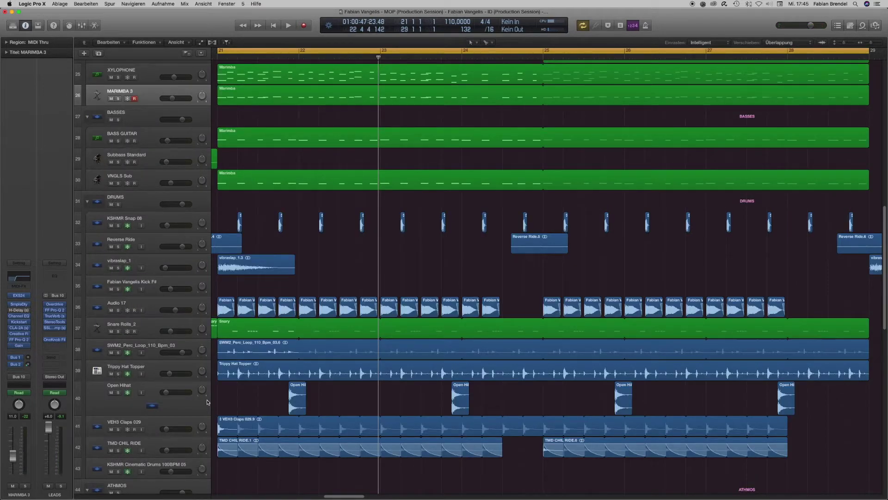
{"action": "left_click", "coordinate": [168, 366]}
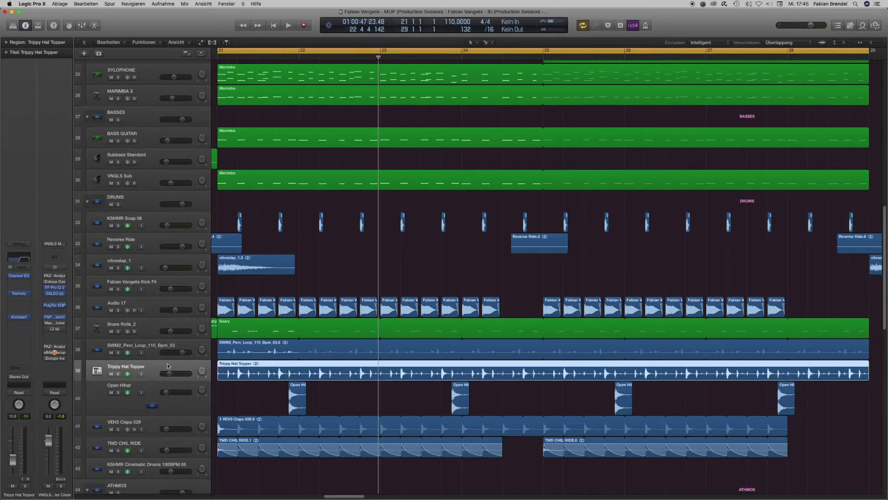
{"action": "key", "text": "space"}
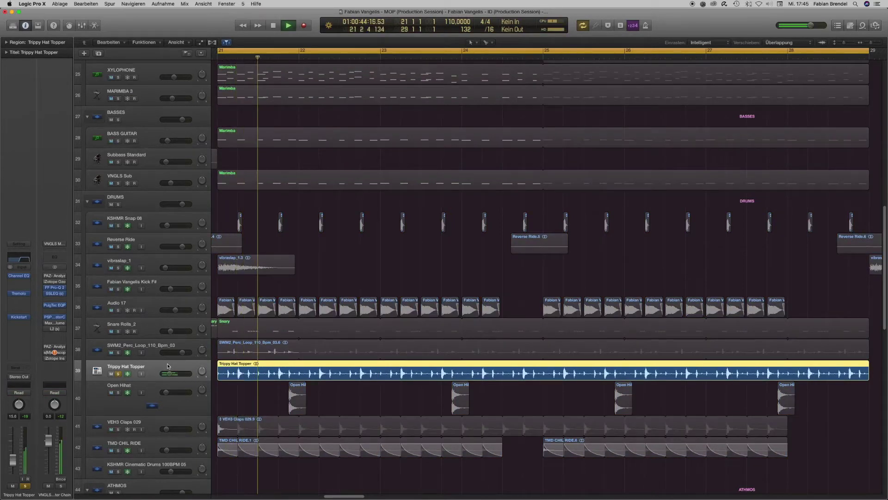
{"action": "key", "text": "s"}
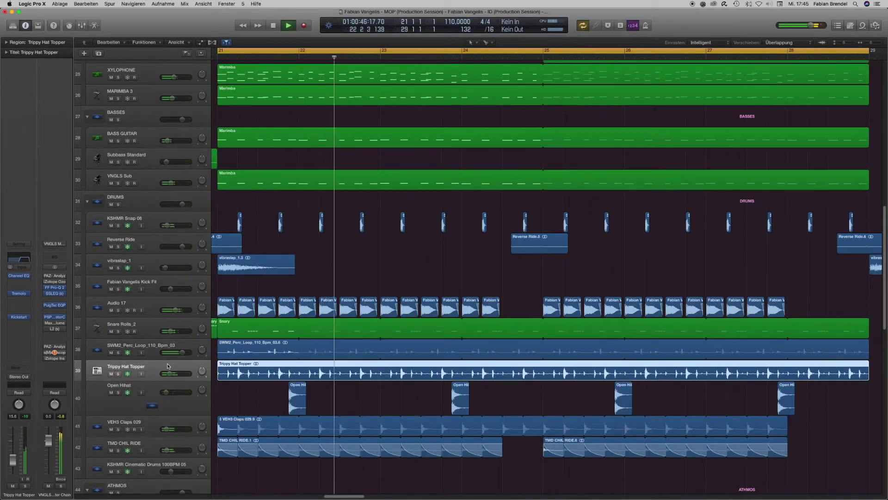
{"action": "key", "text": "s"}
{"action": "key", "text": "super+Left"}
{"action": "key", "text": "s"}
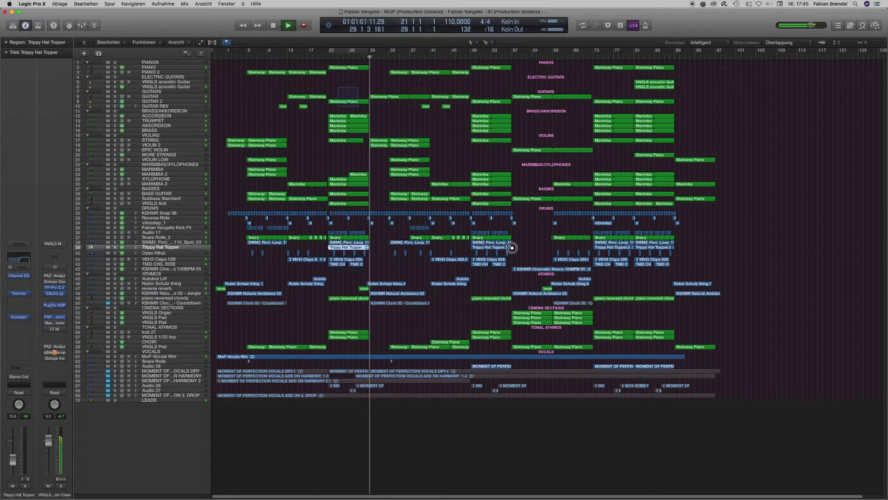
Examine the whole arrangement to compare the first drop's layers with the sections that follow it
{"action": "left_click_drag", "start_coordinate": [512, 248], "coordinate": [551, 295]}
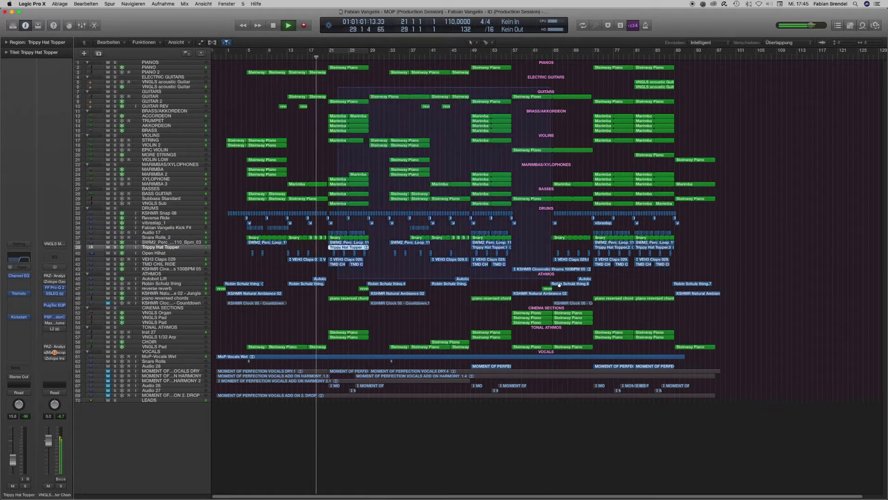
{"action": "key", "text": "super+Up"}
{"action": "key", "text": "super+Up"}
{"action": "key", "text": "super+Up"}
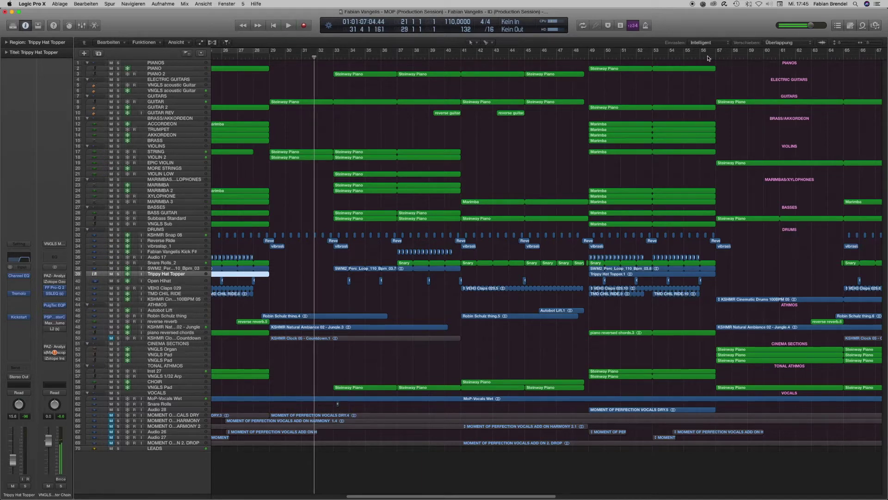
Listen to the VNGLS Pad track soloed together with MoP-Vocals Wet in bars 57 to 73, and clear the solos
{"action": "key", "text": "super+Left"}
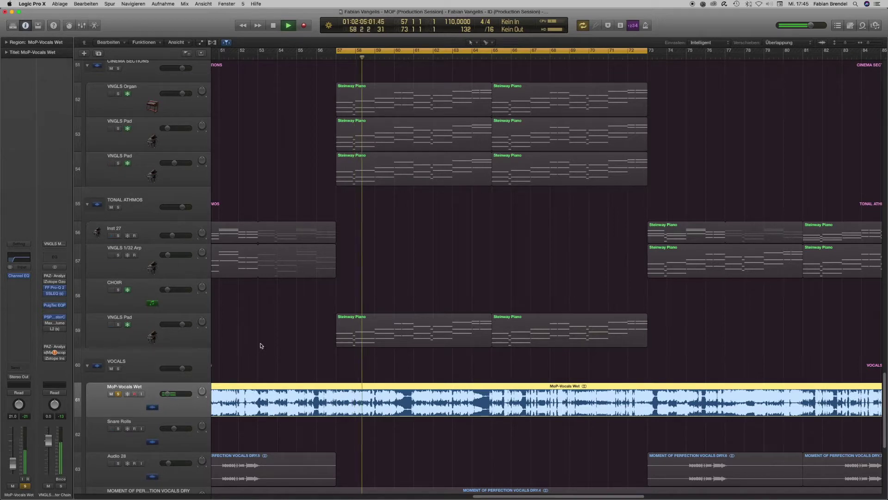
{"action": "left_click", "coordinate": [170, 340]}
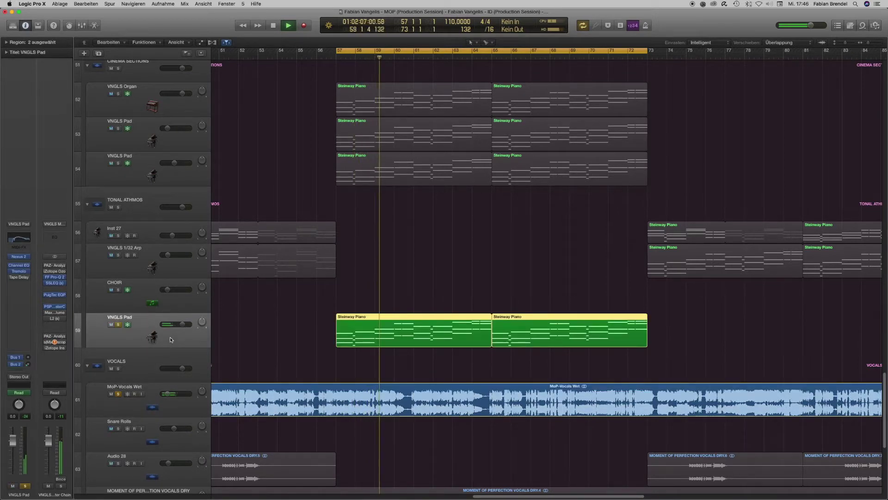
{"action": "key", "text": "ctrl+s"}
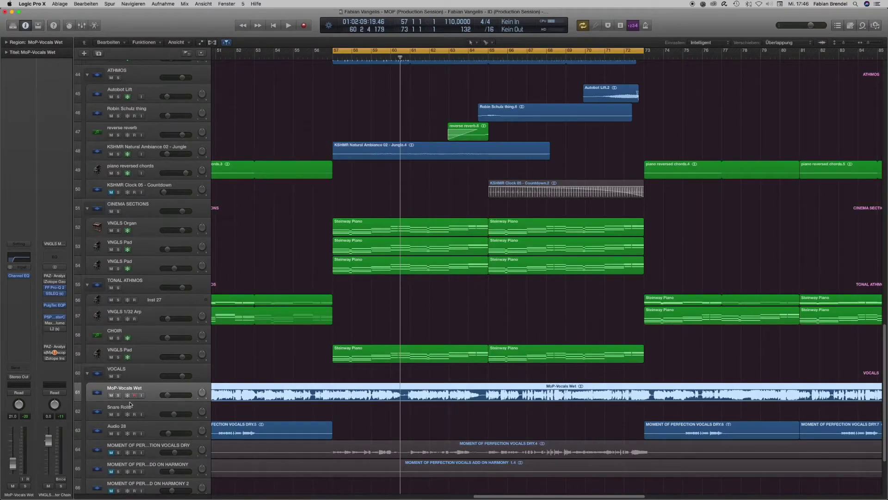
Solo the MoP-Vocals Wet track and play it within the cycled bars 57 to 73
{"action": "key", "text": "s"}
{"action": "left_click", "coordinate": [417, 416]}
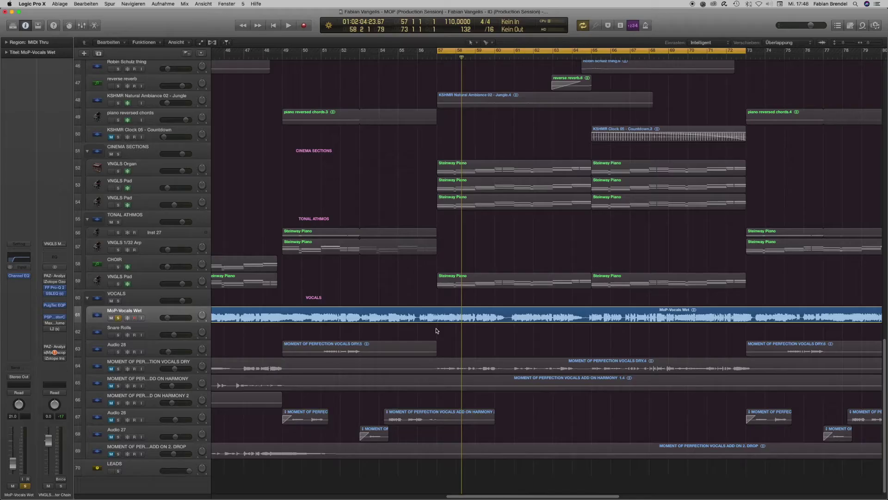
{"action": "key", "text": "space"}
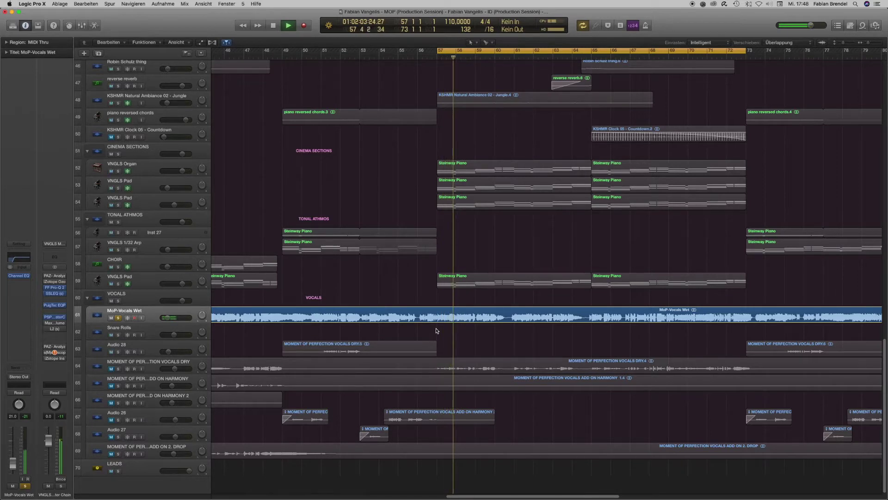
{"action": "scroll", "coordinate": [436, 328], "scroll_direction": "down", "scroll_amount": 3}
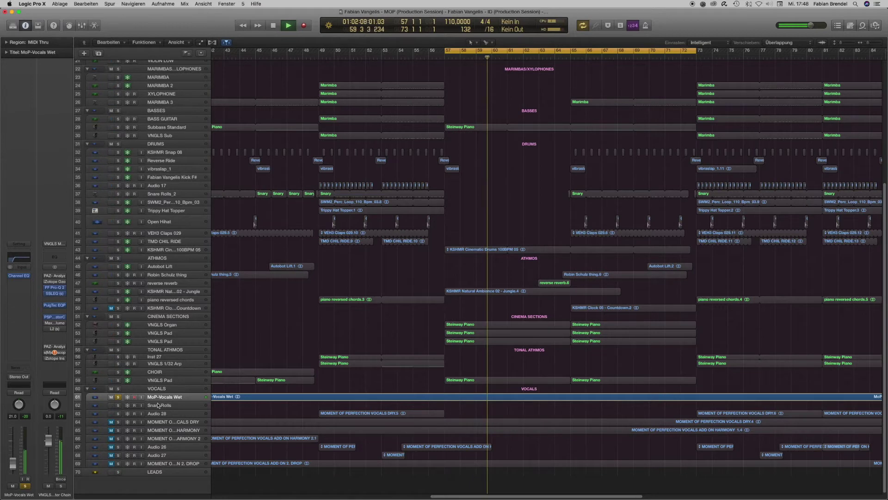
Unsolo MoP-Vocals Wet to hear the full mix of the break and turn off the cycle range
{"action": "left_click", "coordinate": [118, 397]}
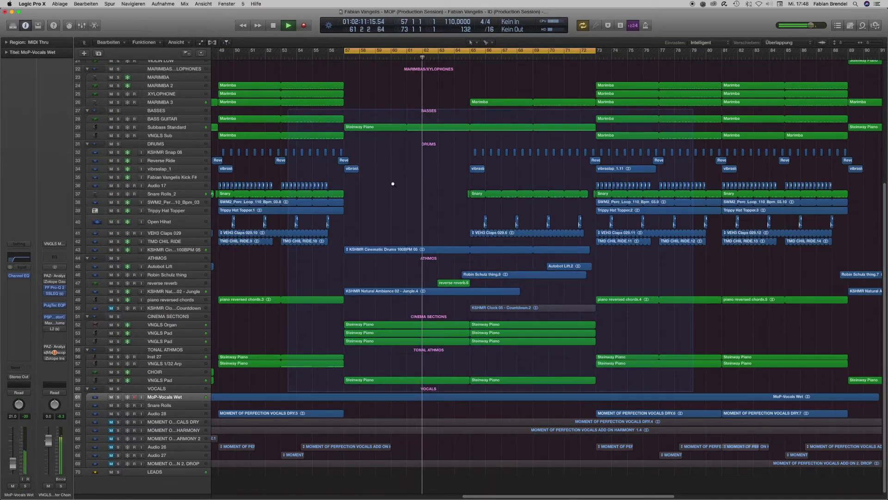
{"action": "scroll", "coordinate": [391, 190], "scroll_direction": "up", "scroll_amount": 3}
{"action": "key", "text": "c"}
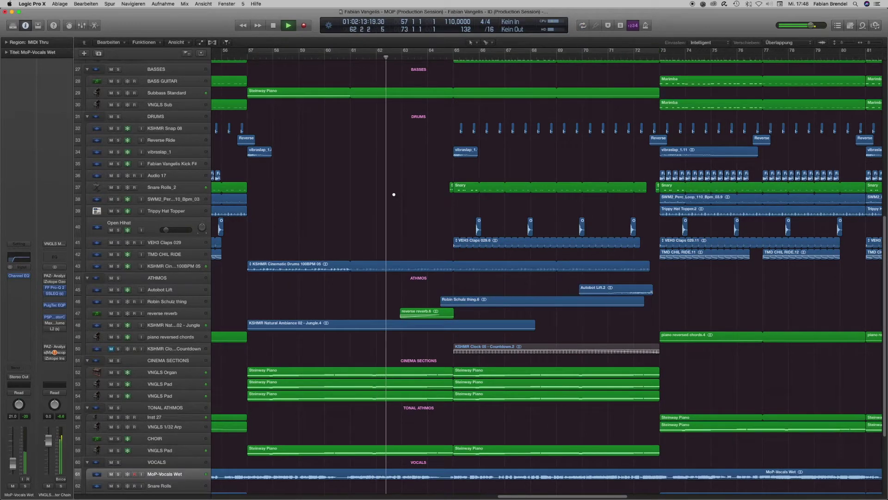
{"action": "scroll", "coordinate": [393, 195], "scroll_direction": "down", "scroll_amount": 3}
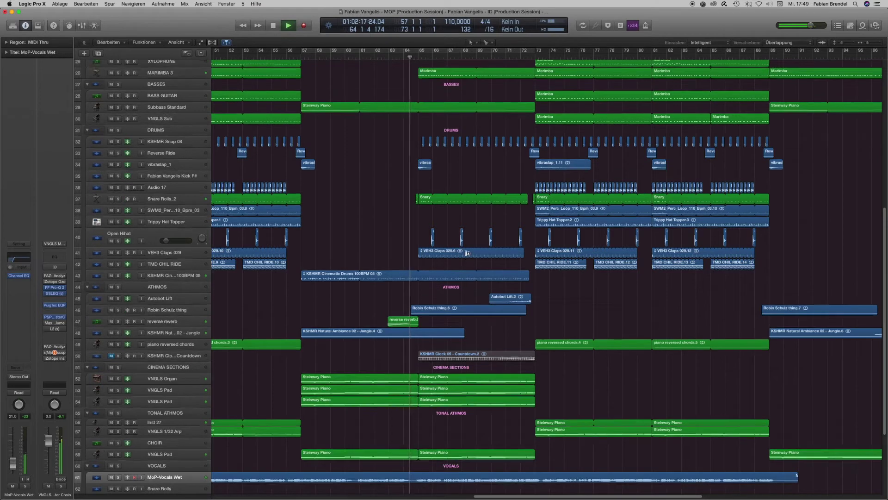
Follow the build-up across all tracks from bar 64 into the drop at bar 73 and stop playback
{"action": "key", "text": "z"}
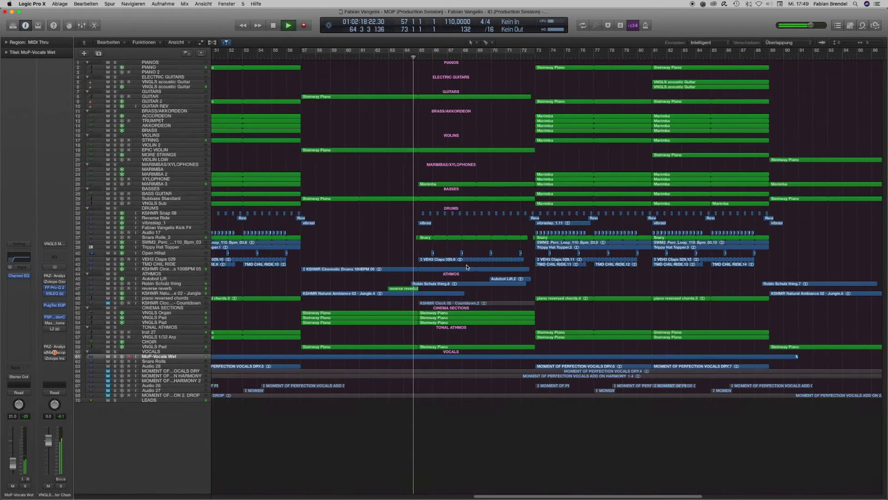
{"action": "left_click_drag", "start_coordinate": [603, 343], "coordinate": [298, 173]}
{"action": "scroll", "coordinate": [545, 275], "scroll_direction": "right", "scroll_amount": 5}
{"action": "scroll", "coordinate": [544, 275], "scroll_direction": "right", "scroll_amount": 5}
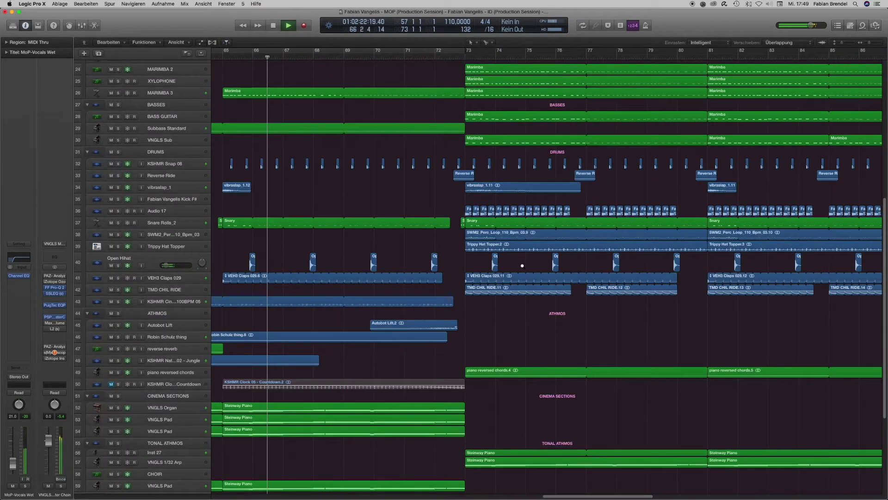
{"action": "key", "text": "super+Left"}
{"action": "key", "text": "super+Up"}
{"action": "key", "text": "super+Up"}
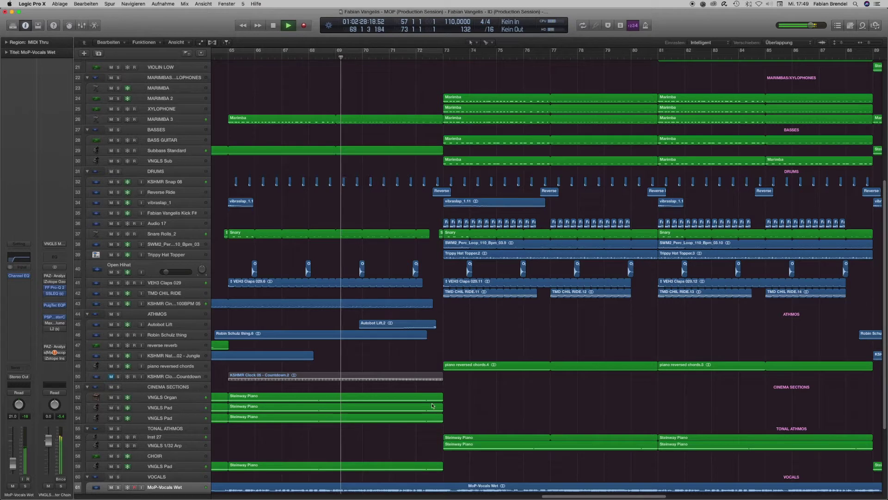
{"action": "left_click_drag", "start_coordinate": [403, 363], "coordinate": [196, 78]}
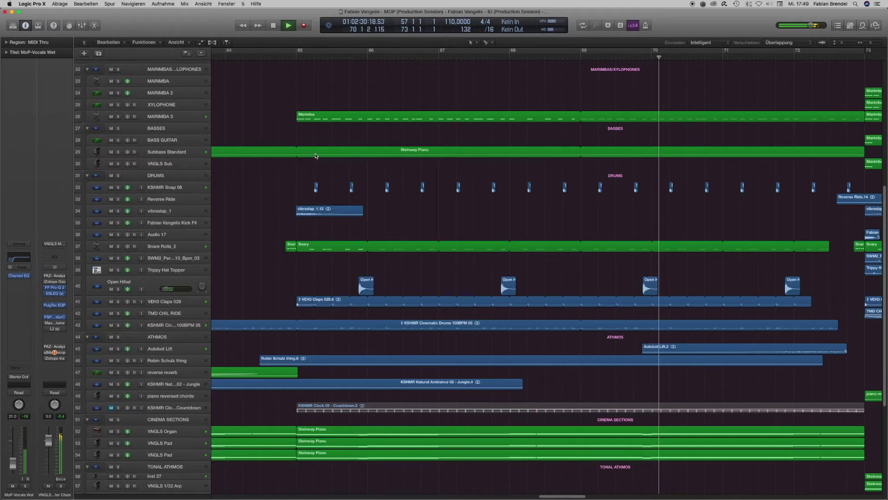
{"action": "scroll", "coordinate": [315, 156], "scroll_direction": "right", "scroll_amount": 5}
{"action": "scroll", "coordinate": [317, 153], "scroll_direction": "right", "scroll_amount": 10}
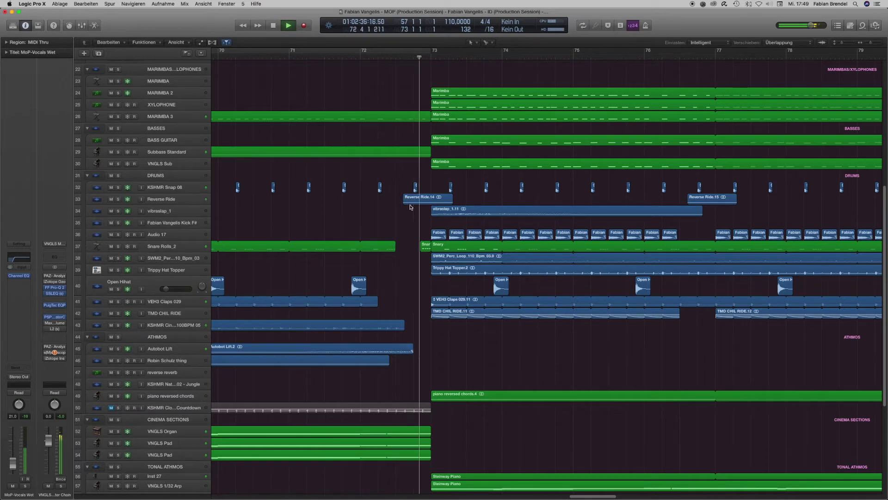
{"action": "scroll", "coordinate": [417, 215], "scroll_direction": "down", "scroll_amount": 4}
{"action": "key", "text": "space"}
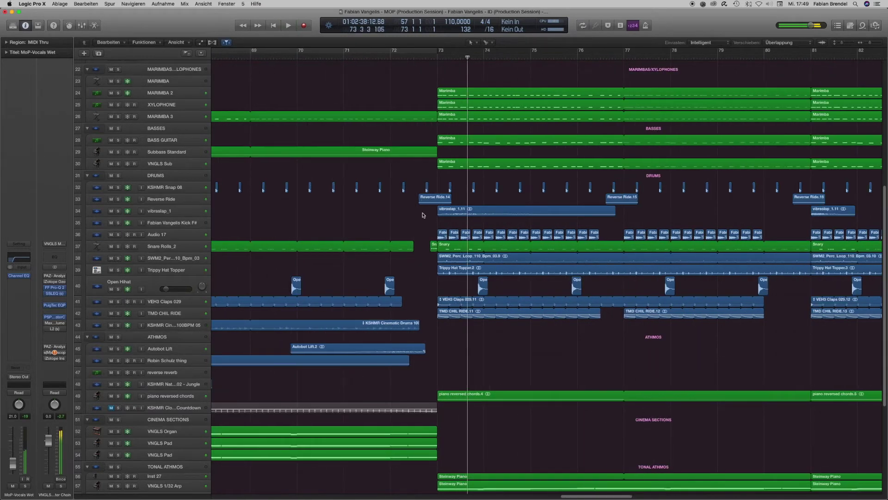
Add the TRUMPET, AKKORDEON, ACCORDEON and BRASS tracks to the soloed VNGLS acoustic Guitar while bars 81 to 89 play
{"action": "scroll", "coordinate": [423, 213], "scroll_direction": "down", "scroll_amount": 8}
{"action": "scroll", "coordinate": [423, 208], "scroll_direction": "right", "scroll_amount": 5}
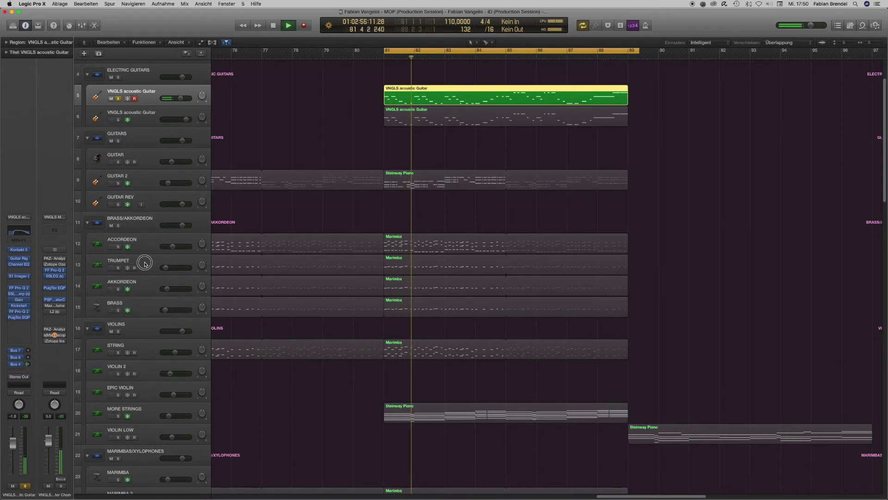
{"action": "left_click", "coordinate": [145, 264]}
{"action": "key", "text": "ctrl+s"}
{"action": "key", "text": "Down"}
{"action": "key", "text": "ctrl+s"}
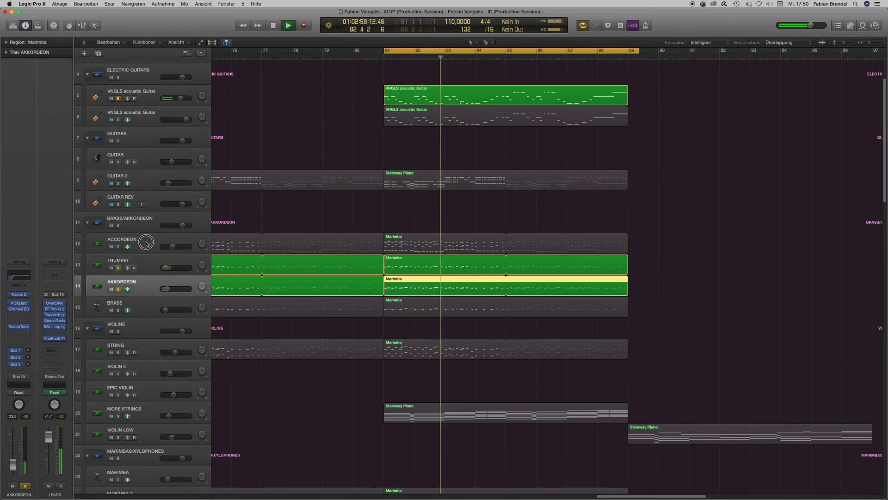
{"action": "left_click", "coordinate": [146, 244]}
{"action": "key", "text": "ctrl+s"}
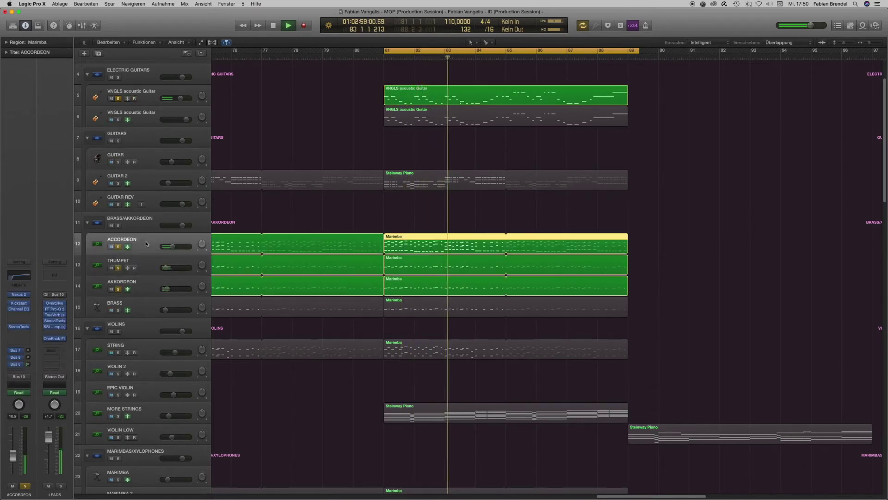
{"action": "left_click", "coordinate": [143, 303]}
{"action": "key", "text": "ctrl+s"}
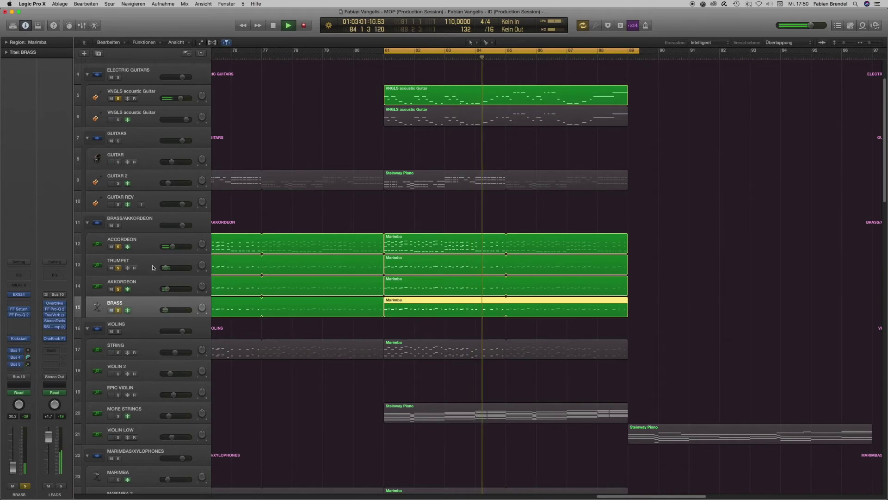
Solo the STRING track and the second VNGLS acoustic Guitar track as well, and turn off the cycle range
{"action": "left_click", "coordinate": [150, 347]}
{"action": "key", "text": "ctrl+s"}
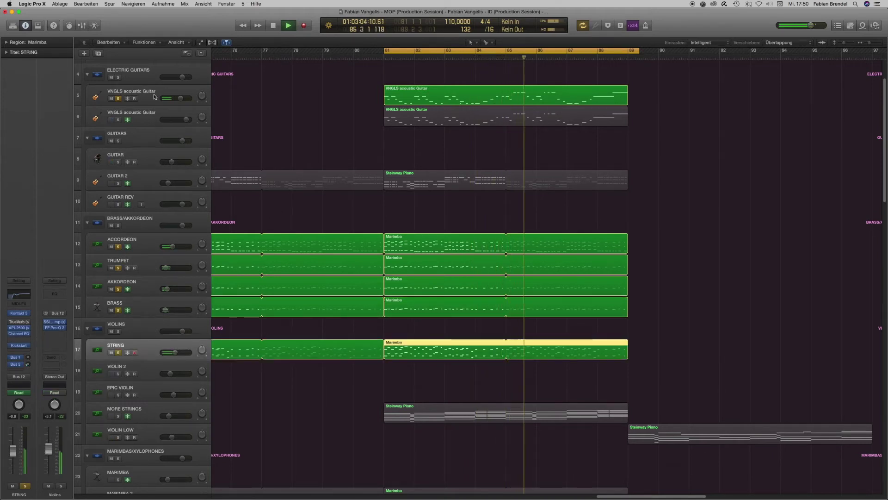
{"action": "left_click", "coordinate": [141, 110]}
{"action": "key", "text": "ctrl+s"}
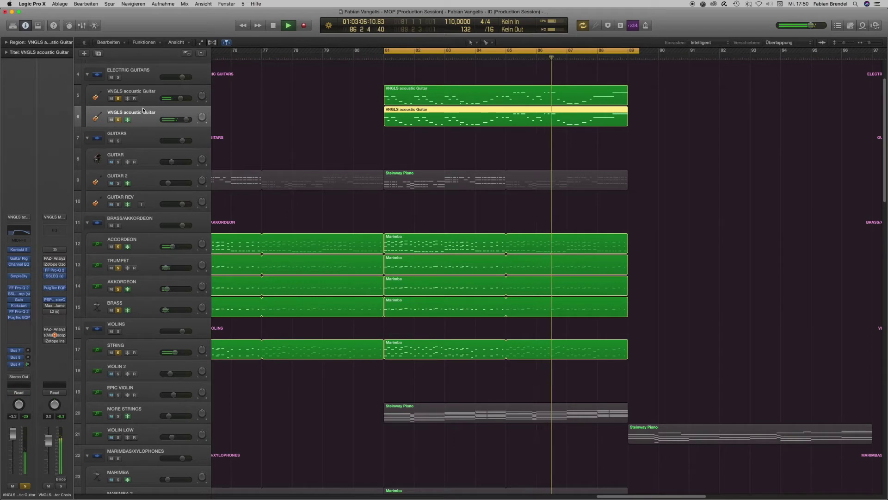
{"action": "key", "text": "c"}
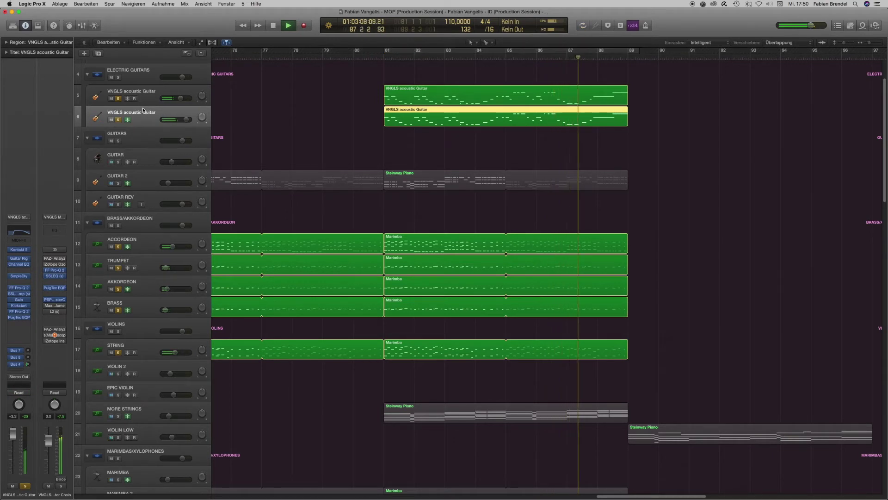
Solo the VIOLIN LOW track and play its final Steinway Piano region with bars 89 to 99 cycled
{"action": "scroll", "coordinate": [307, 224], "scroll_direction": "down", "scroll_amount": 6}
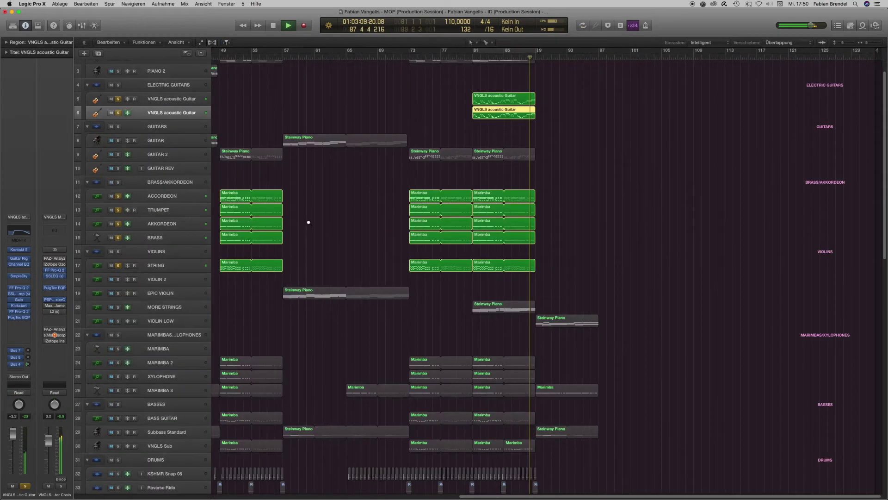
{"action": "scroll", "coordinate": [309, 222], "scroll_direction": "down", "scroll_amount": 4}
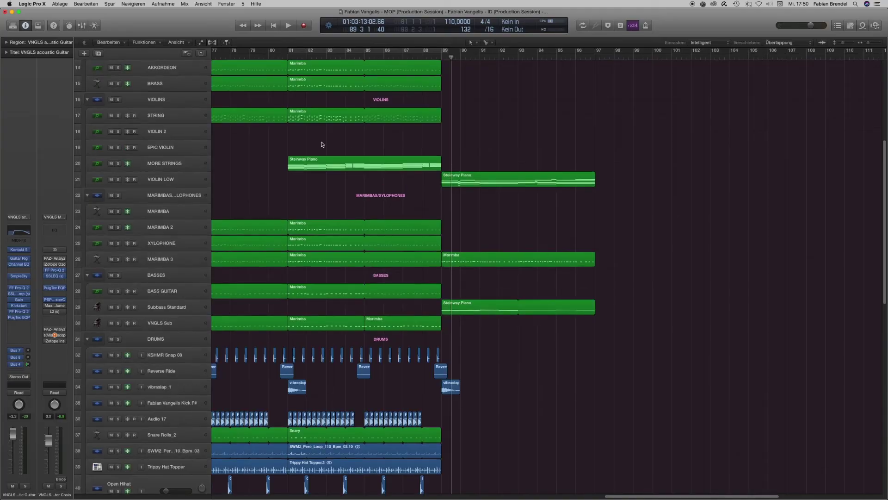
{"action": "scroll", "coordinate": [321, 144], "scroll_direction": "up", "scroll_amount": 10}
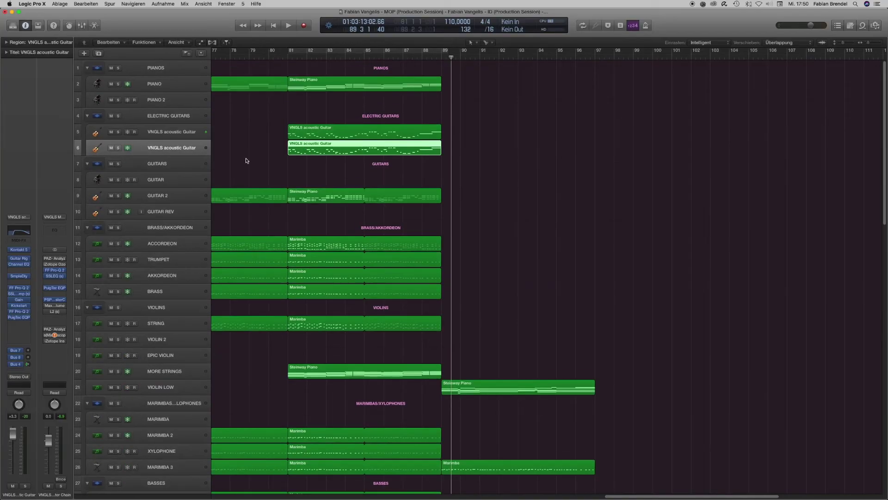
{"action": "scroll", "coordinate": [248, 214], "scroll_direction": "down", "scroll_amount": 10}
{"action": "left_click", "coordinate": [509, 183]}
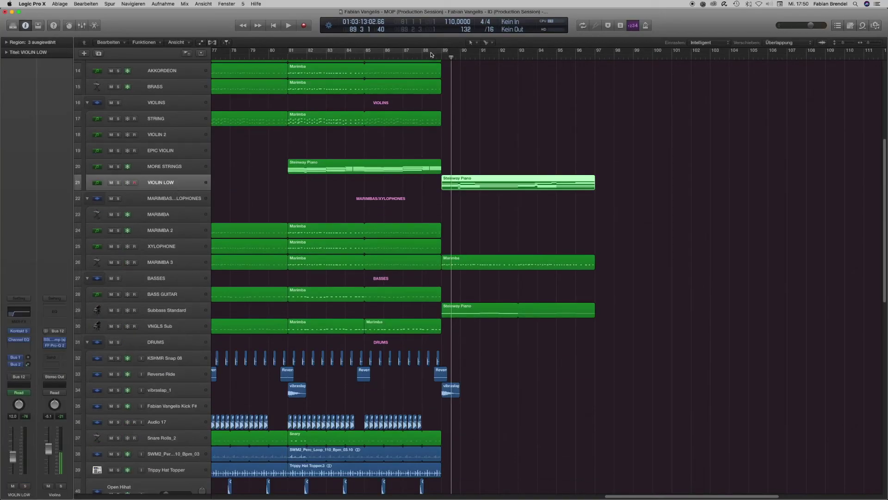
{"action": "key", "text": "s"}
{"action": "left_click_drag", "start_coordinate": [443, 52], "coordinate": [633, 75]}
{"action": "left_click", "coordinate": [513, 179]}
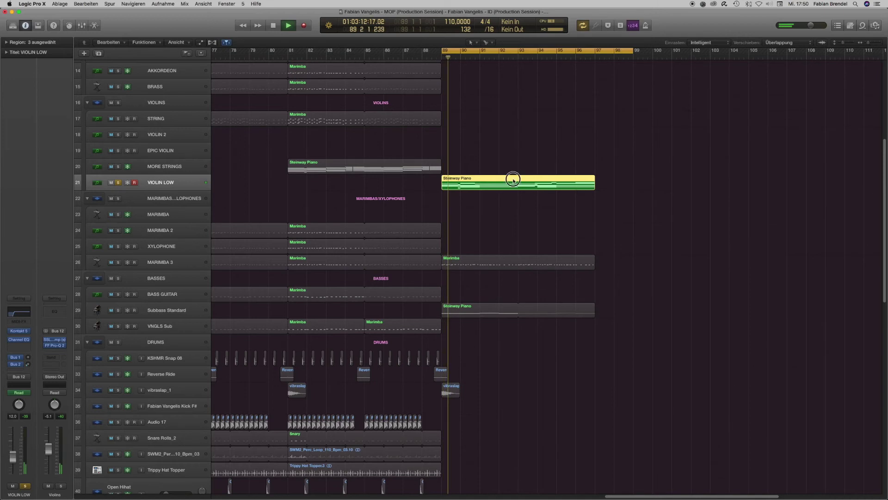
Examine the notes of the final VIOLIN LOW region in the piano roll during playback, and close the editor
{"action": "key", "text": "p"}
{"action": "key", "text": "z"}
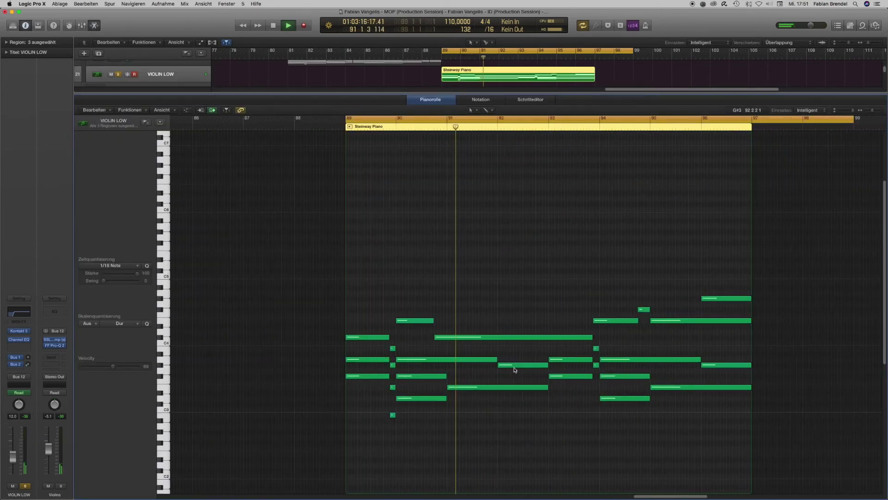
{"action": "key", "text": "p"}
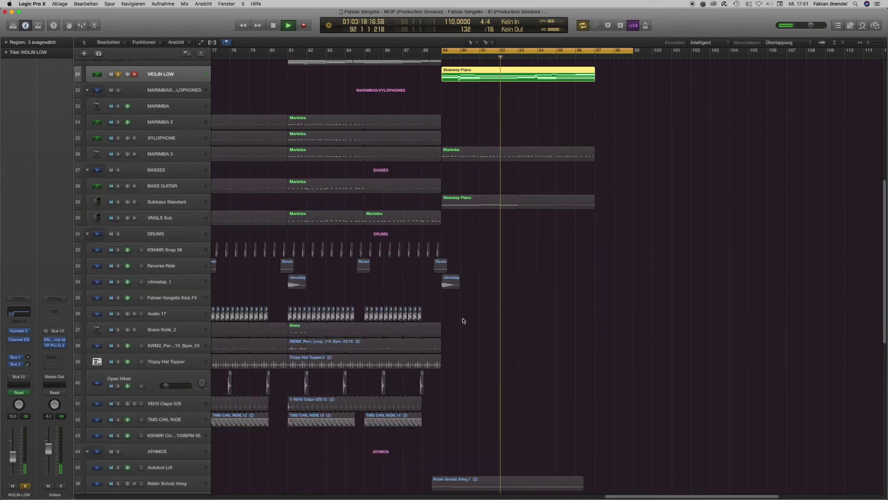
Examine which tracks play from bar 89 to the end, and compare them with the whole arrangement
{"action": "scroll", "coordinate": [458, 333], "scroll_direction": "down", "scroll_amount": 10}
{"action": "scroll", "coordinate": [444, 346], "scroll_direction": "up", "scroll_amount": 10}
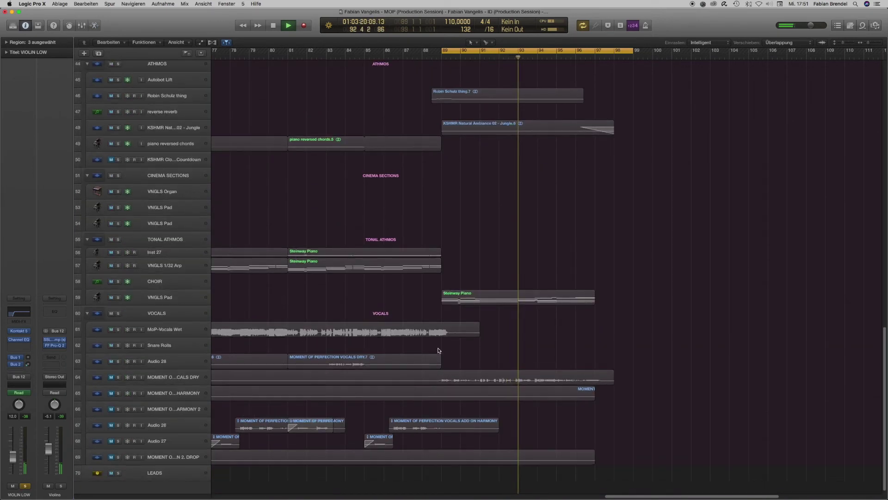
{"action": "scroll", "coordinate": [435, 346], "scroll_direction": "up", "scroll_amount": 8}
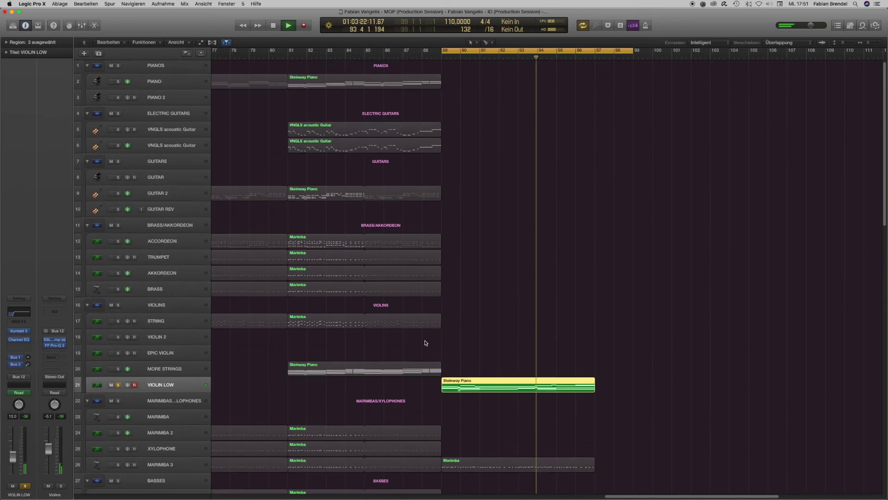
{"action": "scroll", "coordinate": [422, 348], "scroll_direction": "down", "scroll_amount": 3}
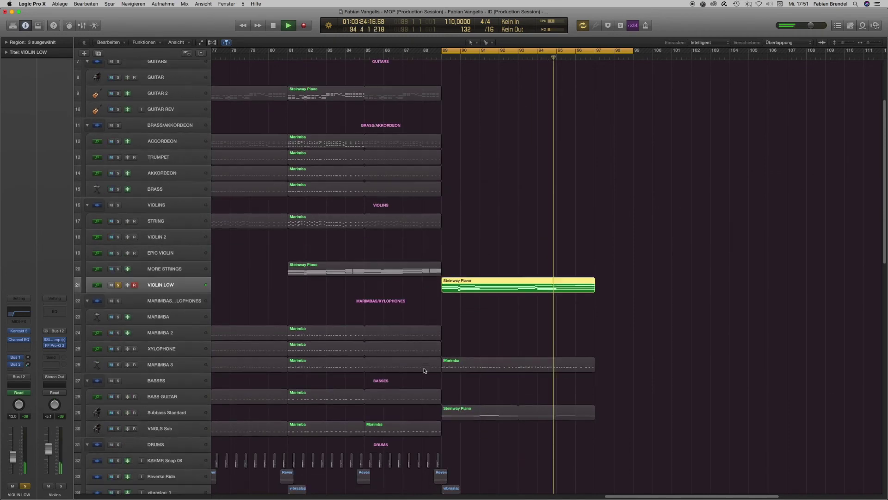
{"action": "key", "text": "super+Up"}
{"action": "key", "text": "super+Up"}
{"action": "key", "text": "super+Left"}
{"action": "key", "text": "super+Left"}
{"action": "key", "text": "super+Left"}
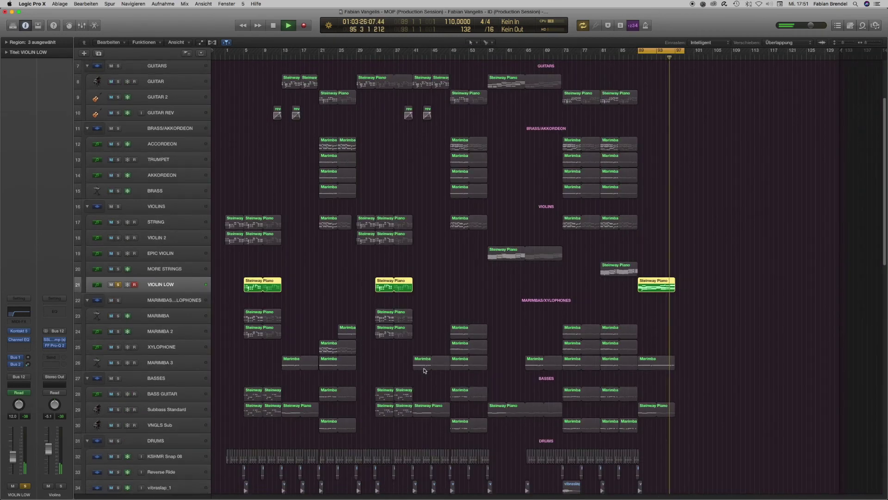